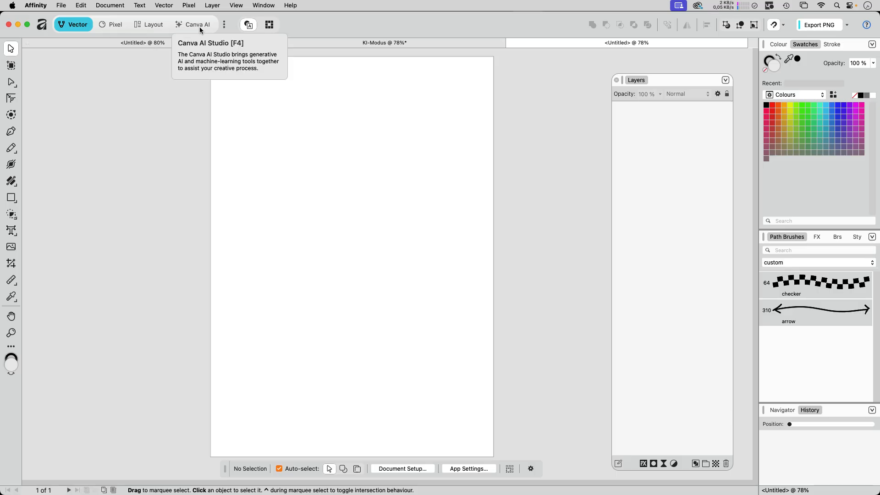
Show the Canva AI studio so its image generator panel and prompt appear.
click(224, 26)
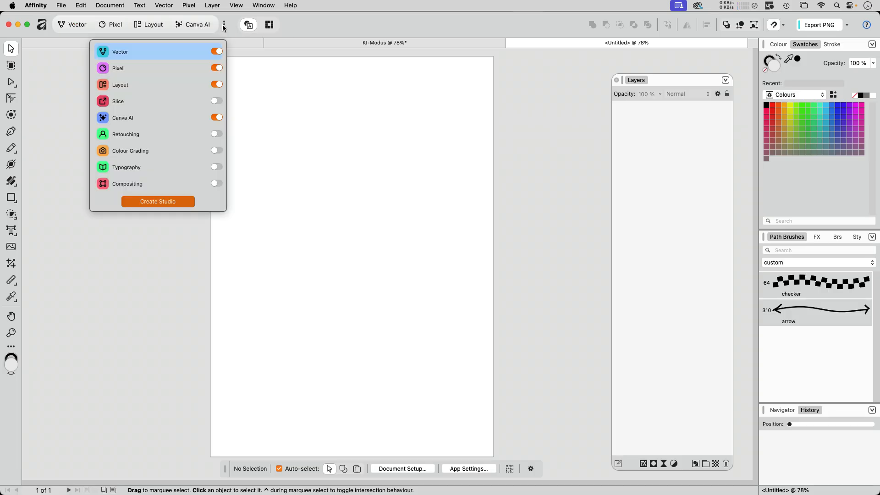
click(117, 236)
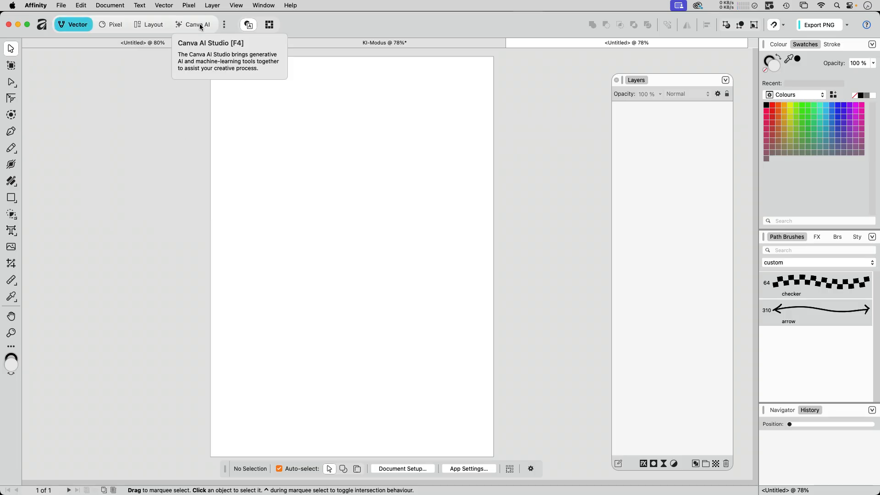
click(200, 26)
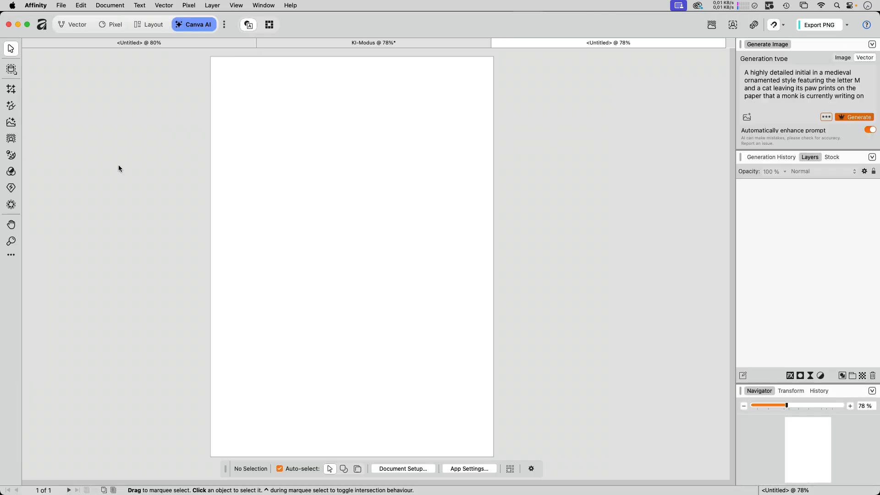
Copy the fox hockey-mascot prompt from Prompt fox.txt over the medieval letter M prompt.
mouse_move(494, 487)
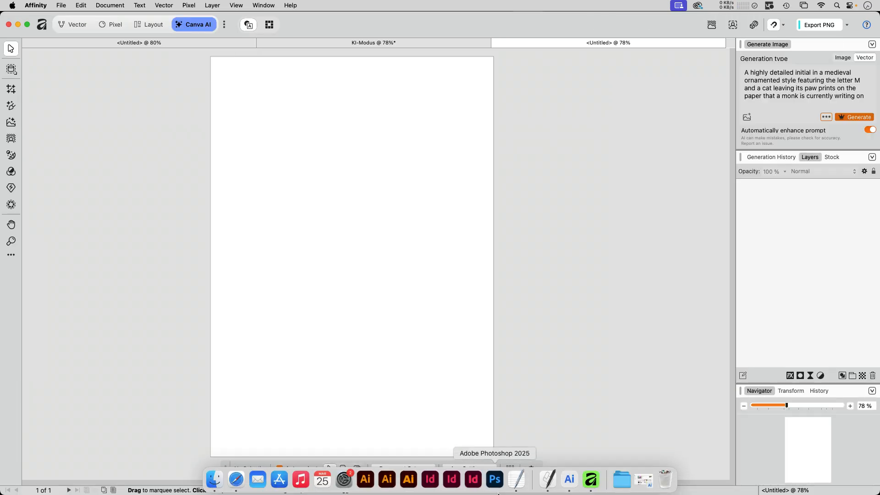
click(520, 483)
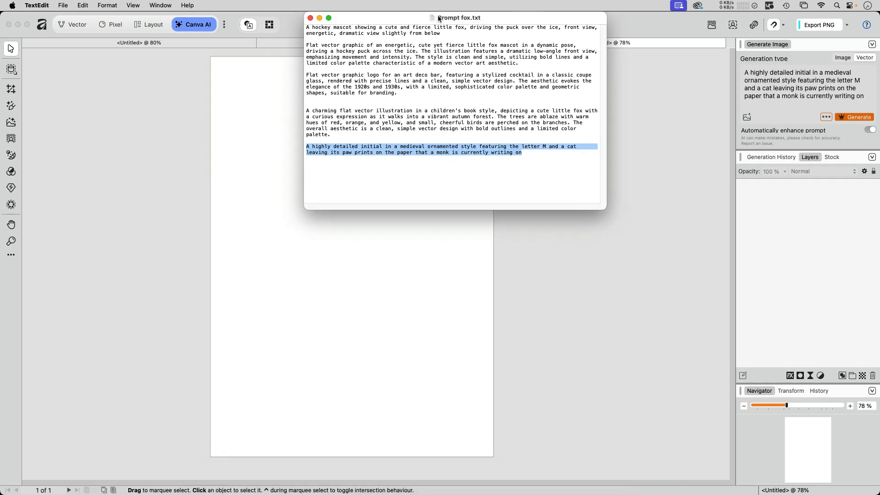
drag(441, 33, 334, 7)
key(super+c)
click(799, 96)
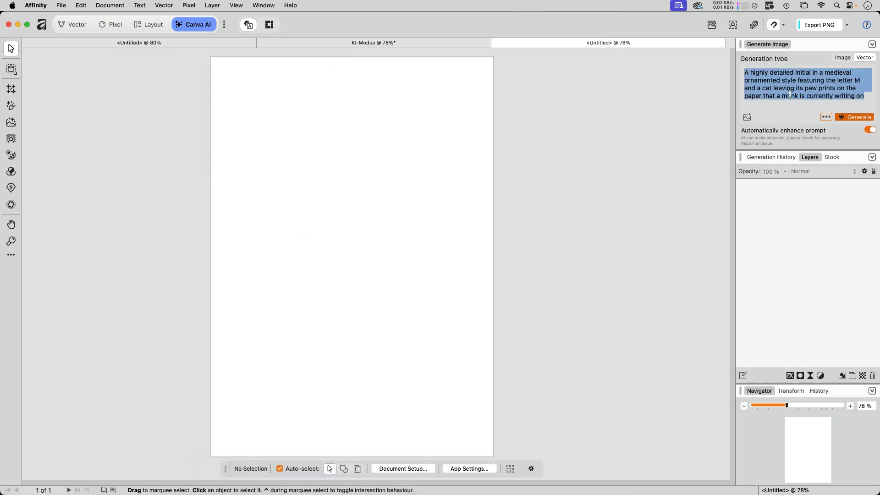
key(super+v)
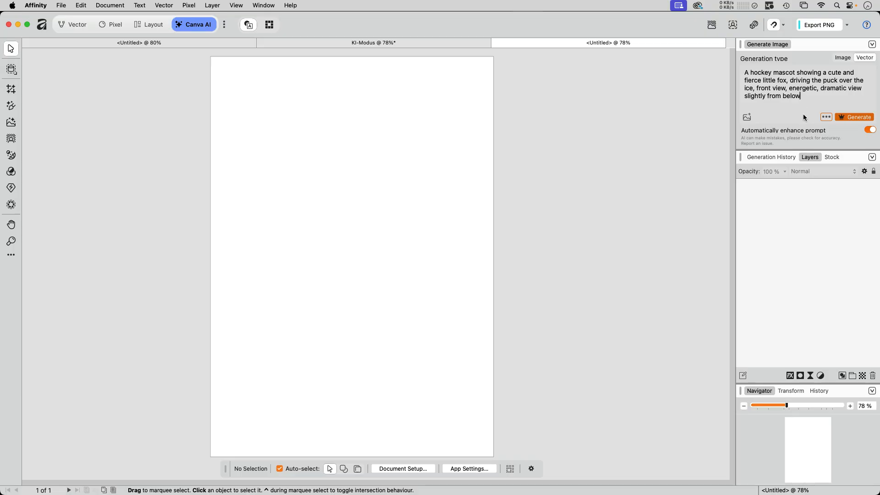
Generate vector artwork from the fox hockey-mascot prompt.
click(854, 117)
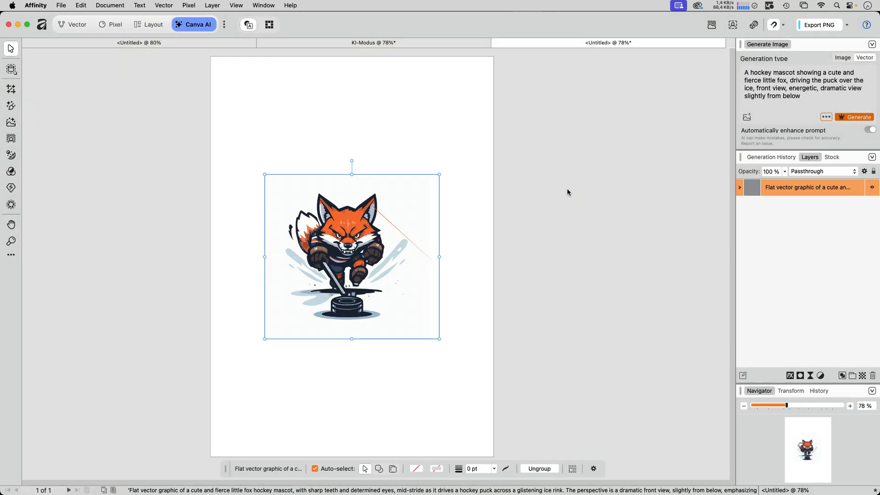
Deselect the fox, turn on Preview Mode, and zoom in close on the fox's forehead.
click(567, 189)
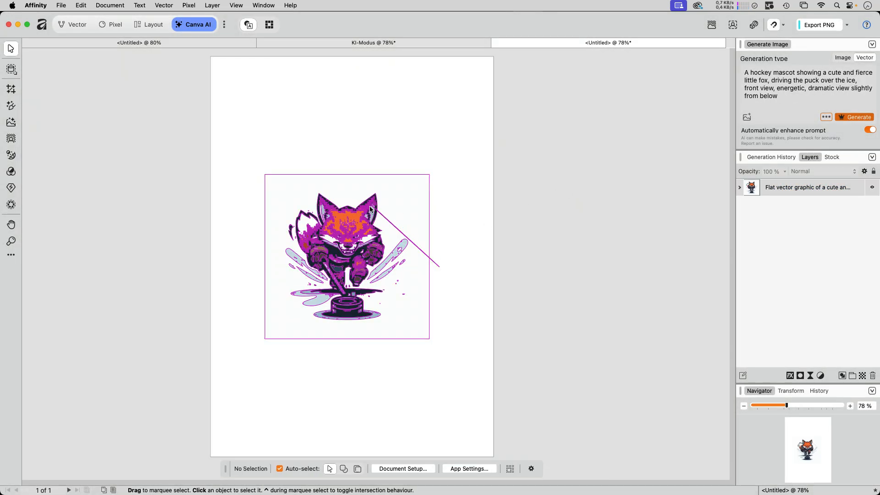
click(236, 5)
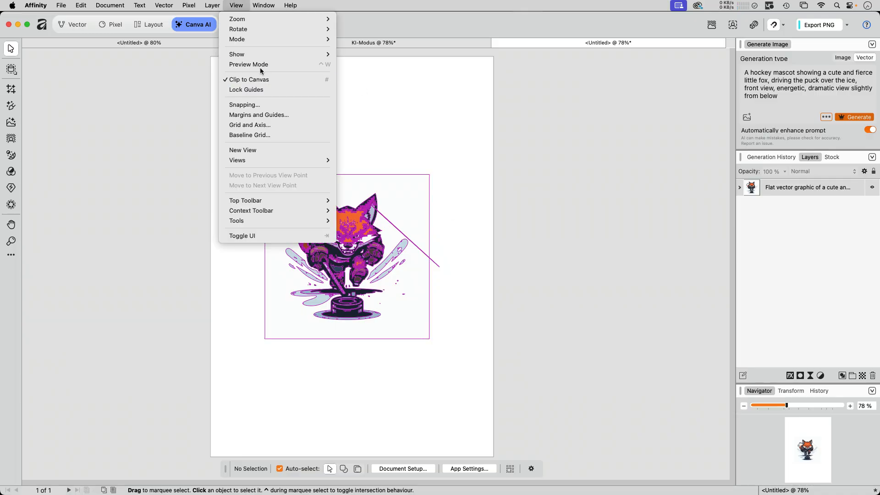
click(260, 65)
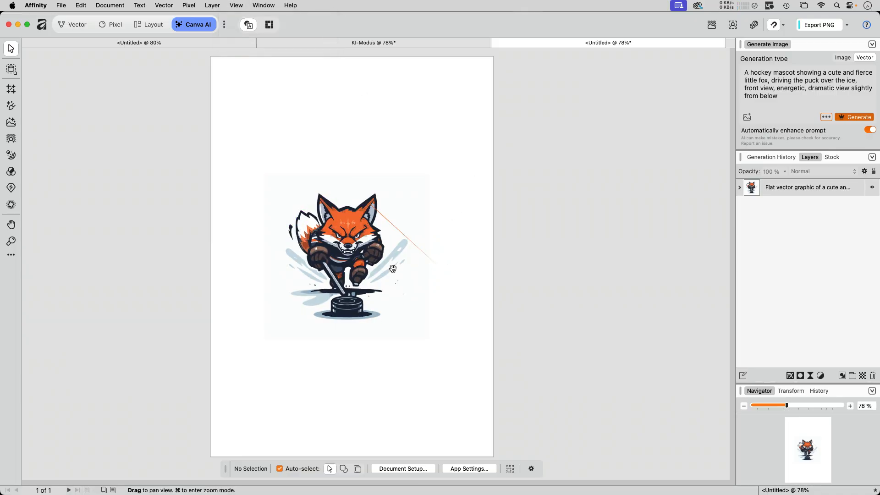
key(z)
drag(351, 230, 534, 231)
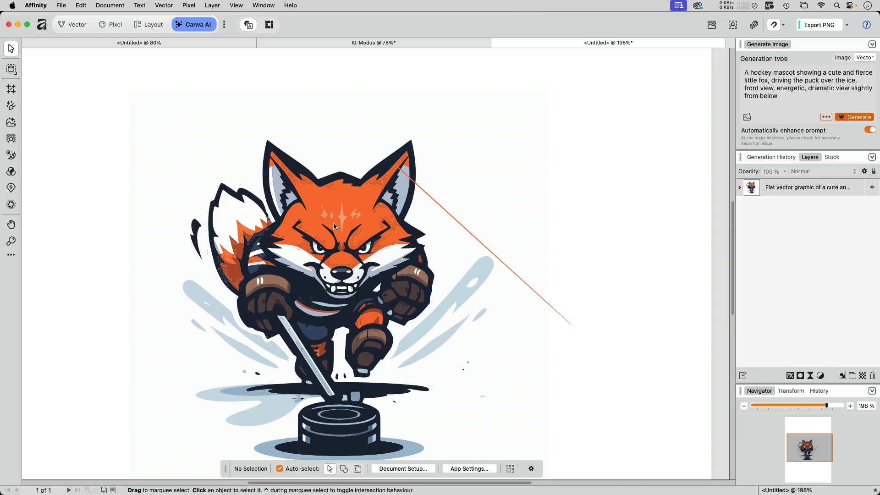
key(z)
drag(337, 226, 523, 258)
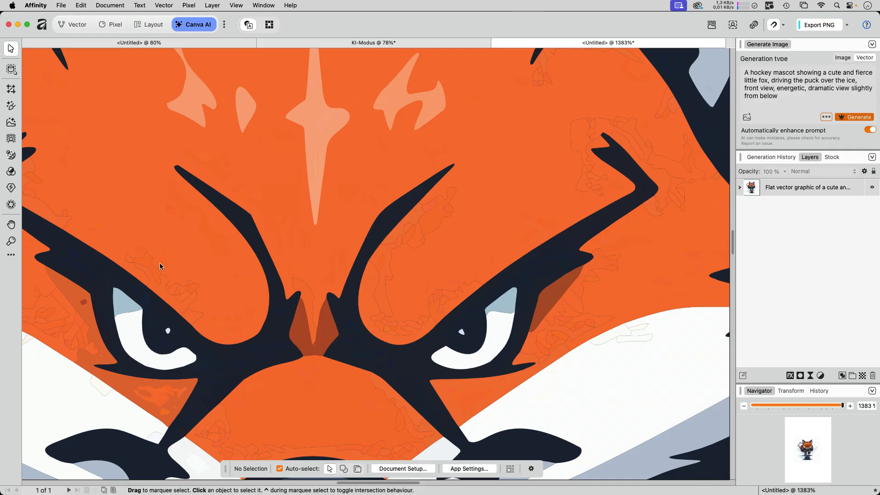
View the fox as wireframe outlines, return to full colour, and zoom back out.
click(234, 6)
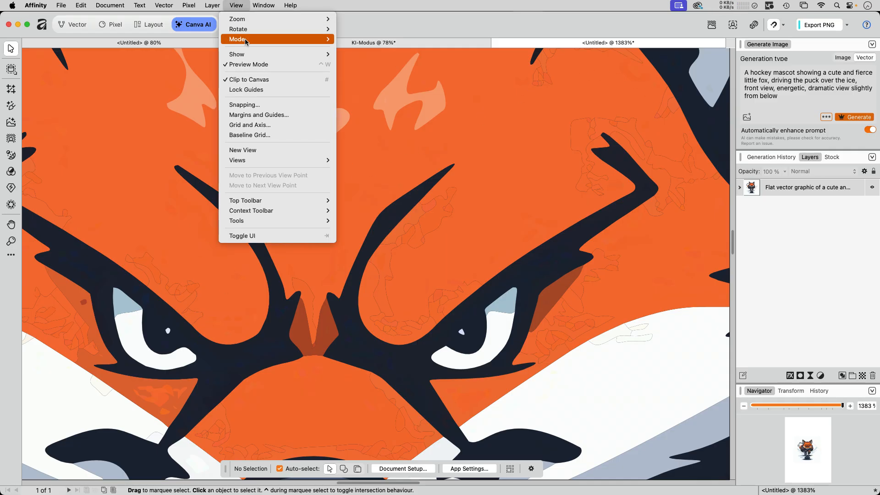
mouse_move(247, 40)
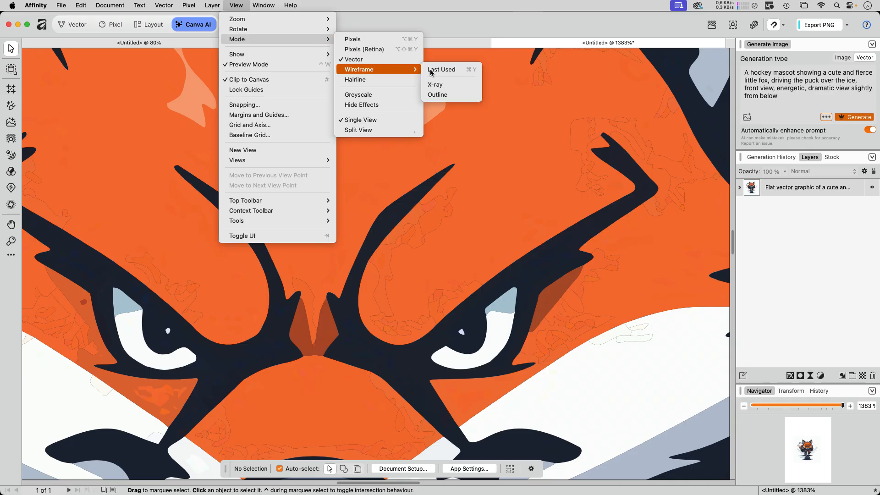
click(433, 70)
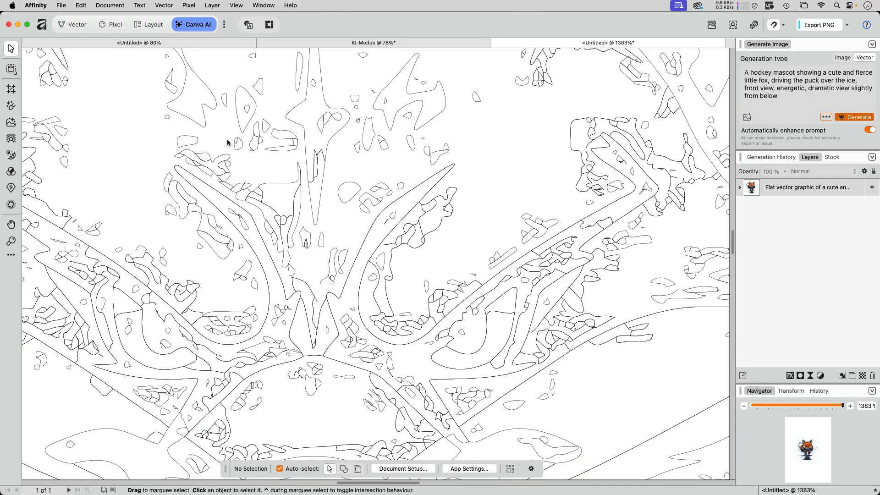
key(super+y)
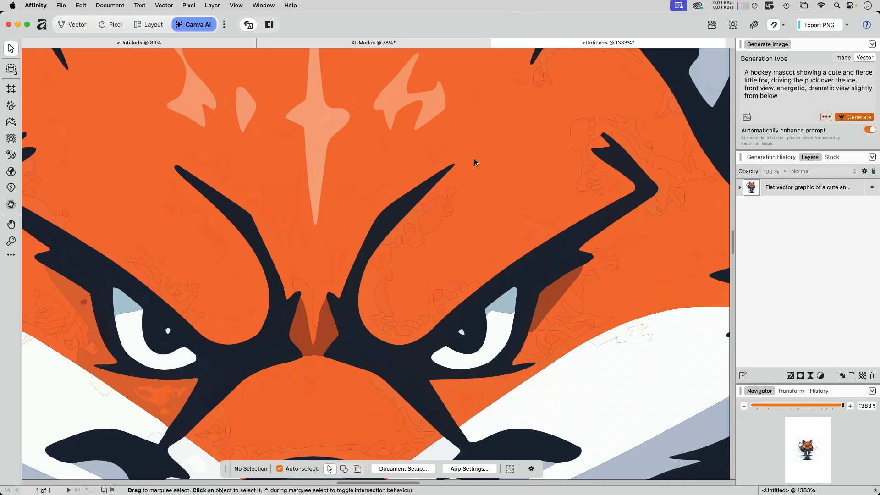
key(super+minus)
key(super+minus)
key(super+minus)
key(super+minus)
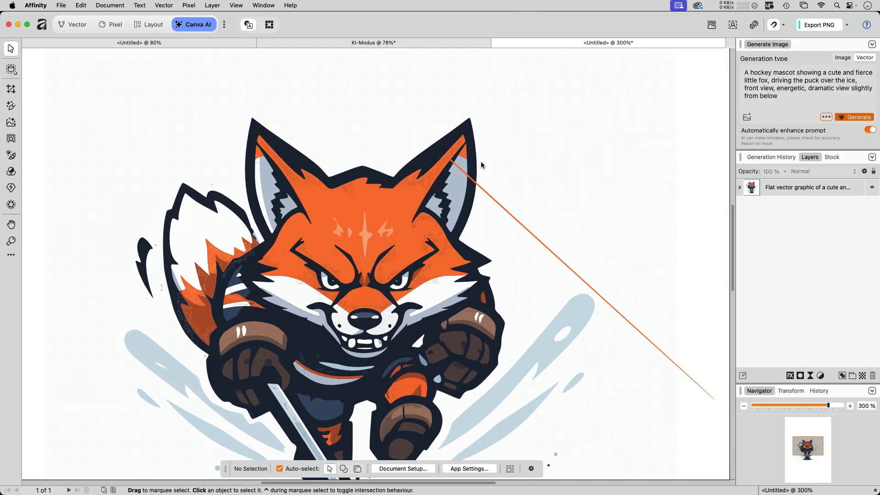
Nudge the fox mascot left, then widen the panels to read its full layer name.
key(super+minus)
key(super+minus)
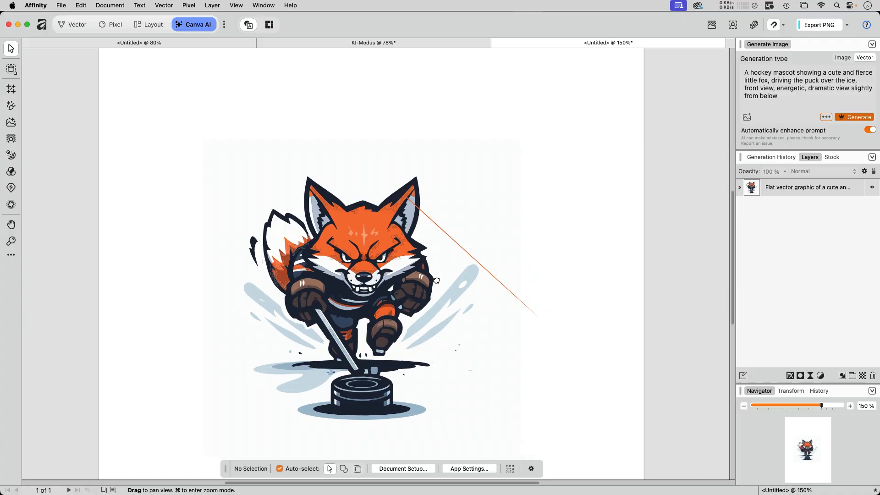
drag(436, 280, 384, 218)
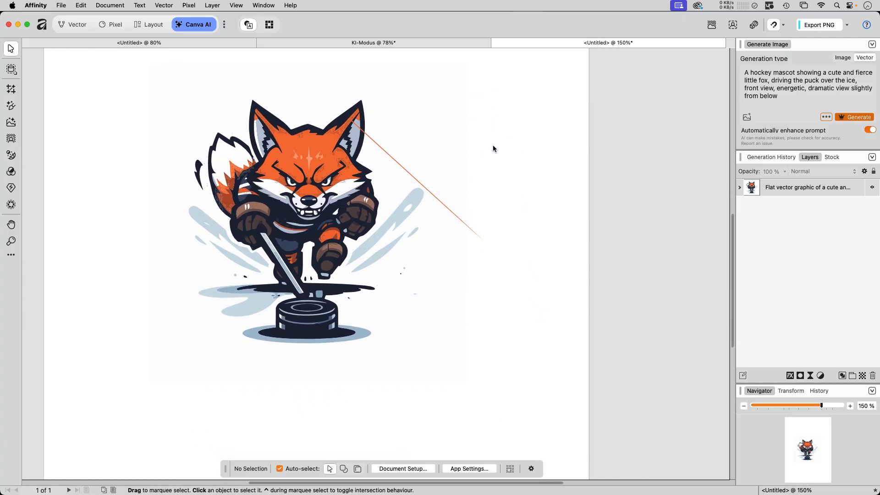
key(super+z)
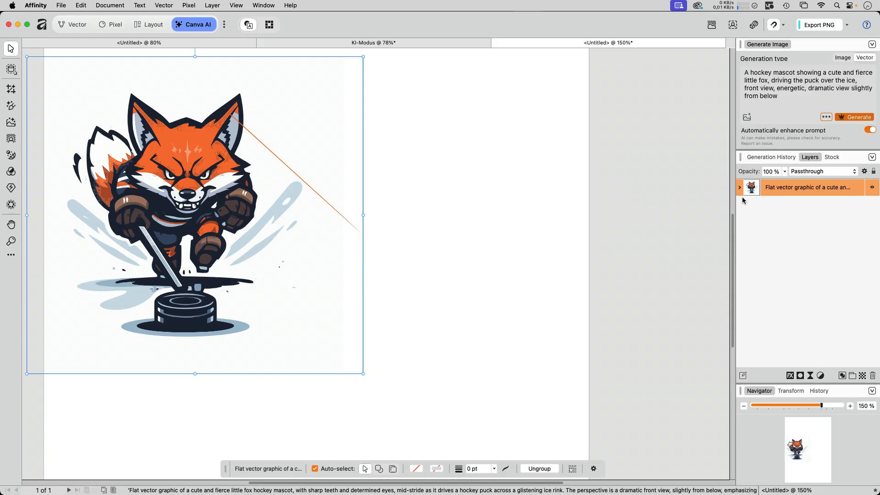
drag(734, 202, 196, 203)
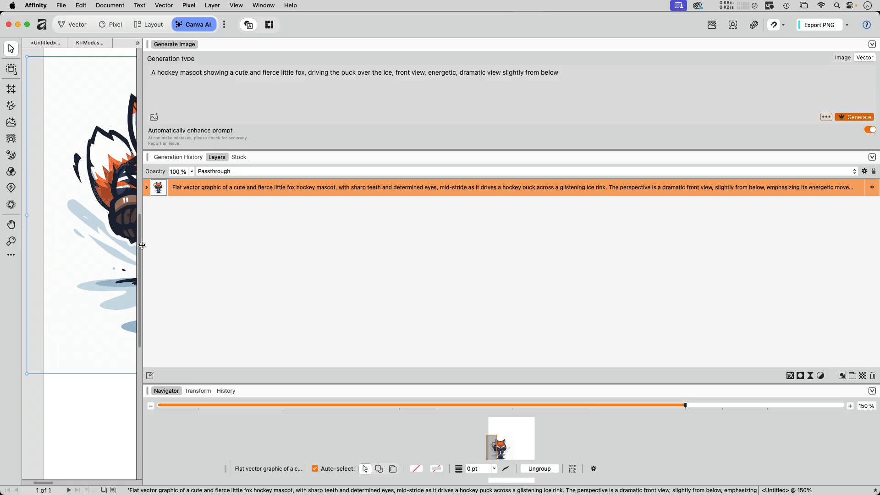
drag(142, 245, 723, 233)
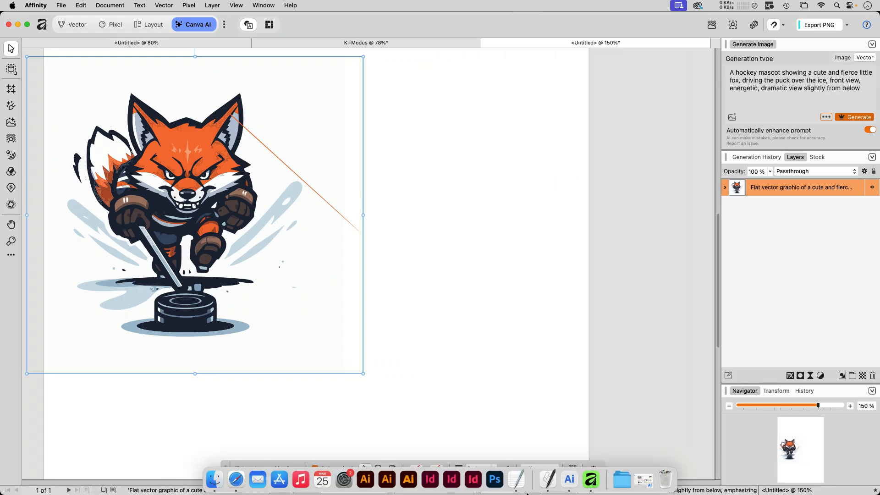
Select the art deco bar logo prompt in Prompt fox.txt and return to Affinity's prompt.
click(517, 478)
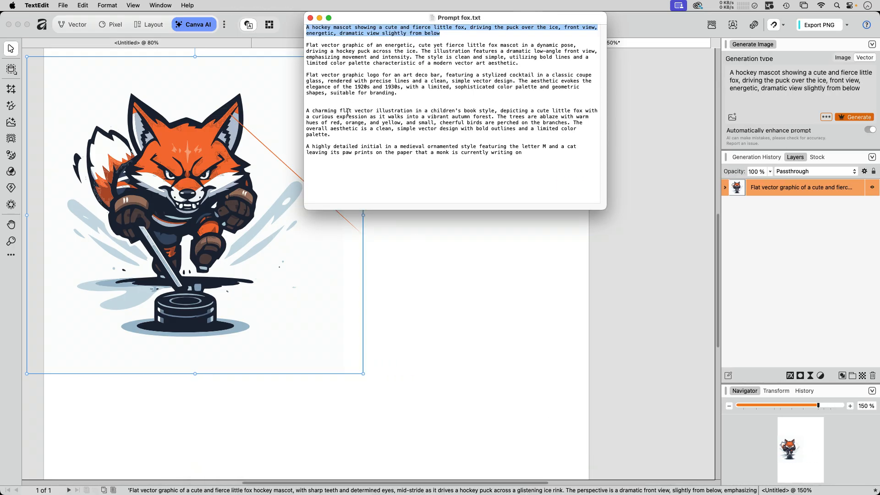
triple_click(408, 90)
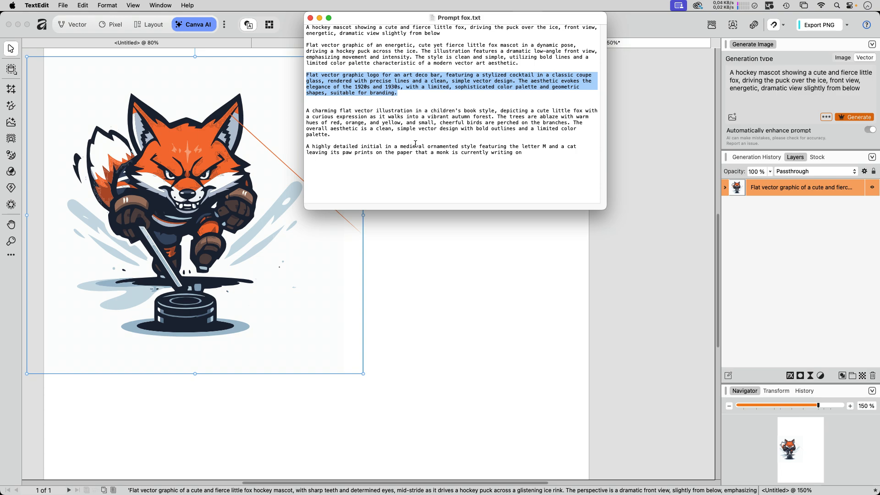
click(781, 88)
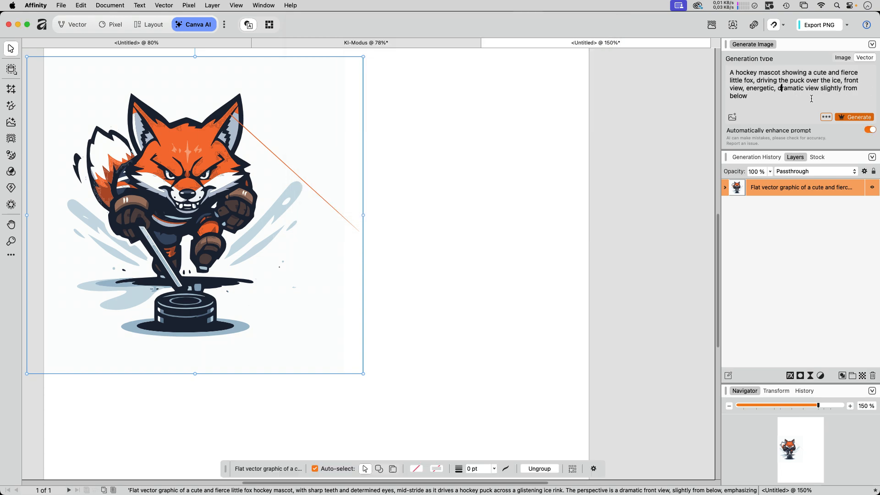
Replace the prompt with the art deco bar text and generate the coupe-glass logo.
key(super+a)
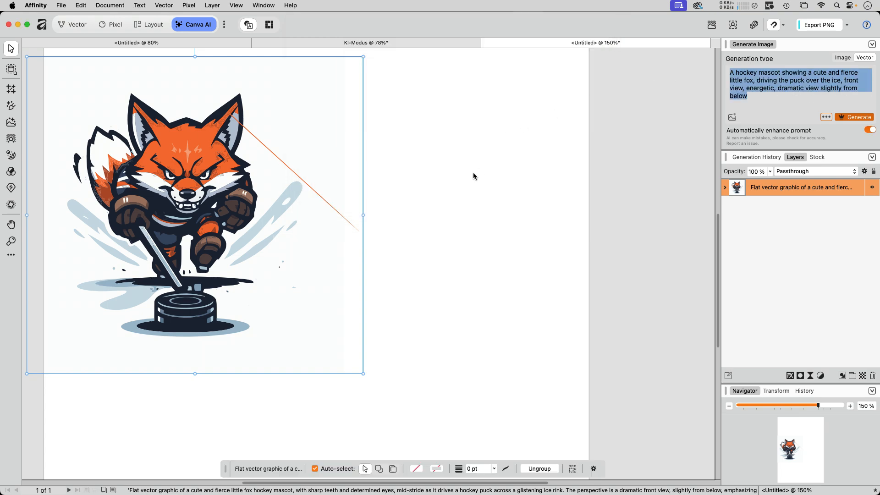
key(super+v)
key(super+Return)
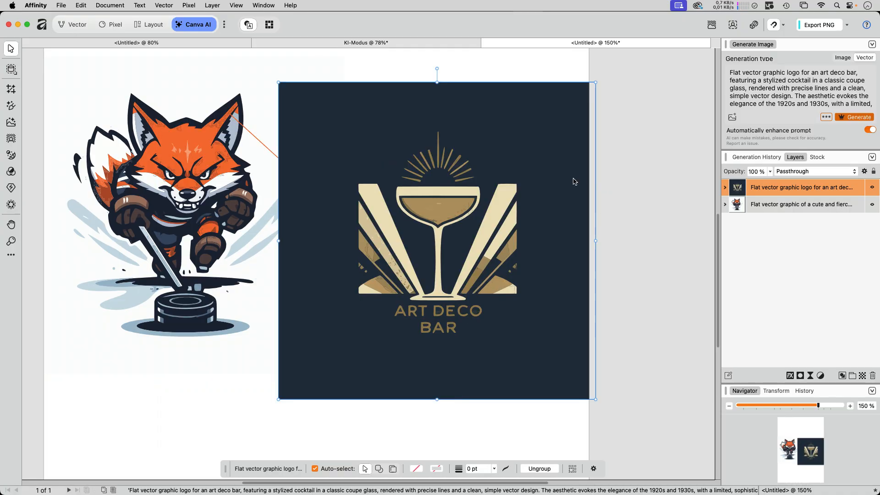
Zoom into the logo's cocktail glass details, then back out to see both artworks.
key(space)
key(super+space)
drag(469, 176, 642, 173)
drag(485, 157, 540, 153)
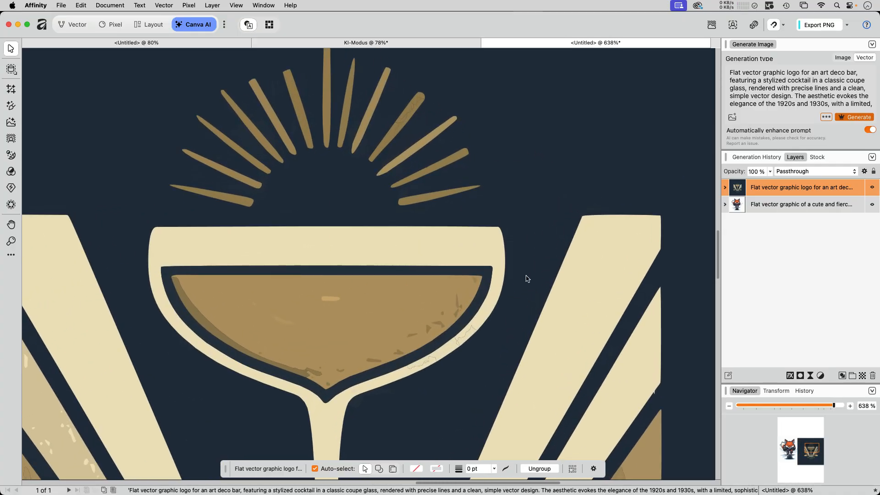
key(super+space)
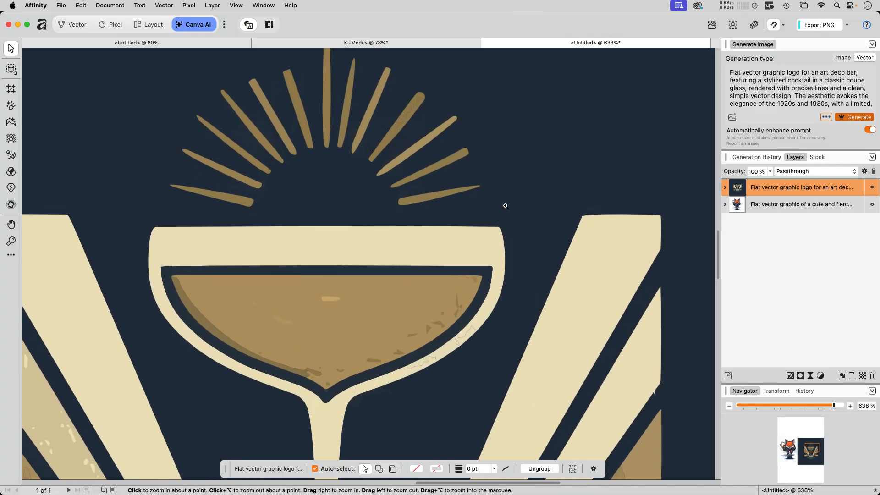
drag(527, 182, 330, 339)
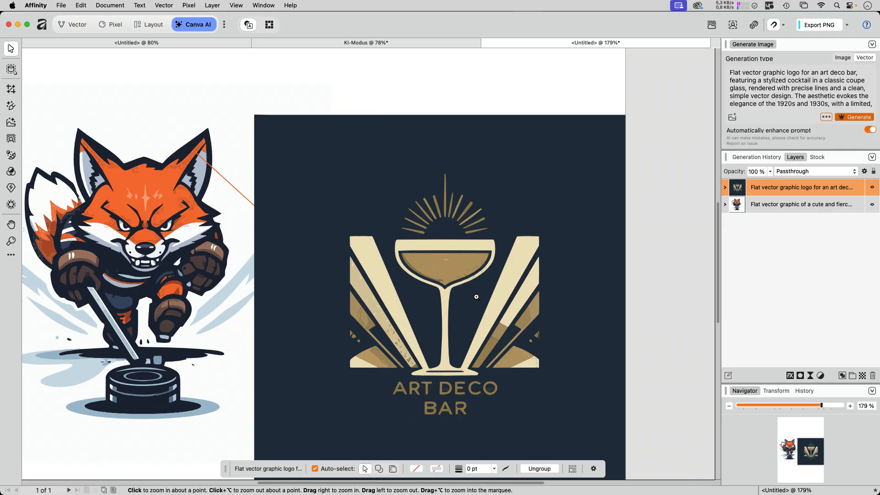
drag(477, 297, 447, 319)
click(607, 330)
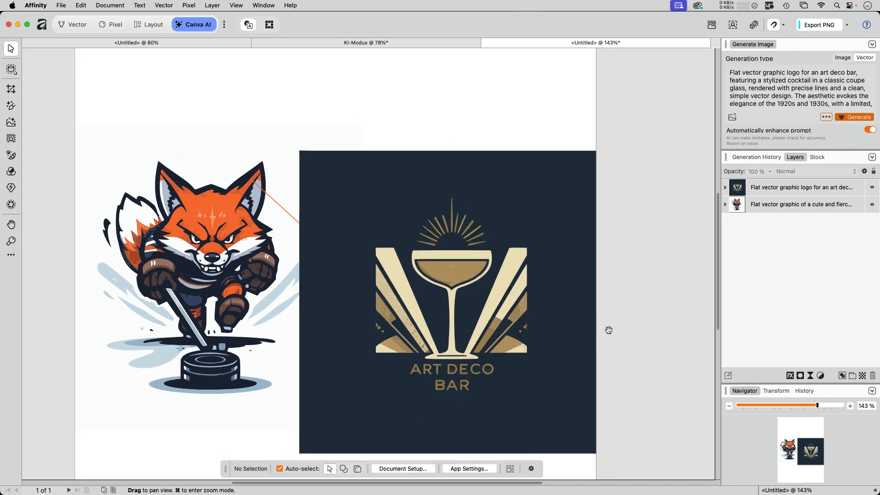
scroll(605, 293, down, 3)
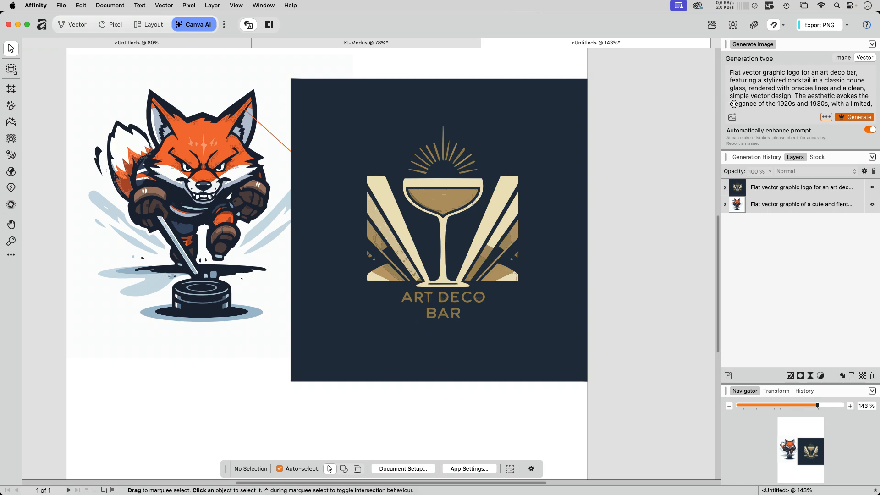
Toggle generation type between Image and Vector, leaving Vector, and move the logo down-left.
click(842, 59)
click(863, 59)
click(843, 59)
click(862, 59)
drag(417, 306, 420, 269)
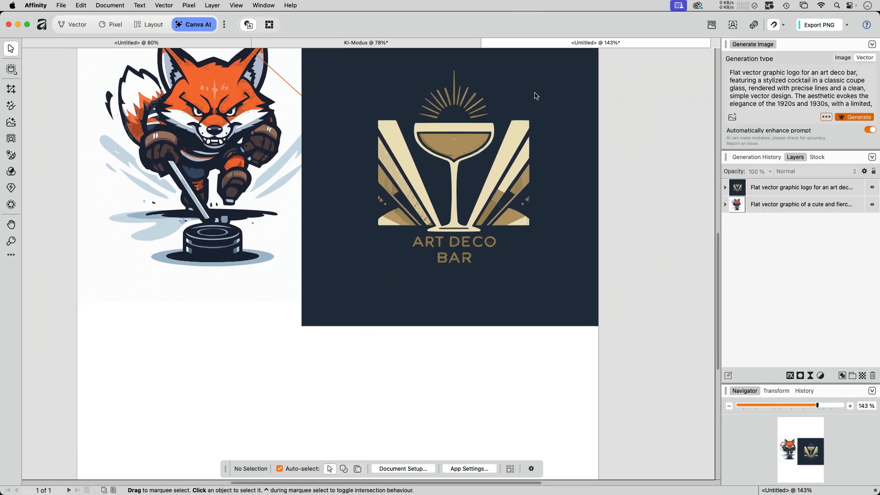
drag(534, 93, 502, 171)
Hide the art deco logo layer and Option-drag a copy of the fox mascot rightward.
click(872, 187)
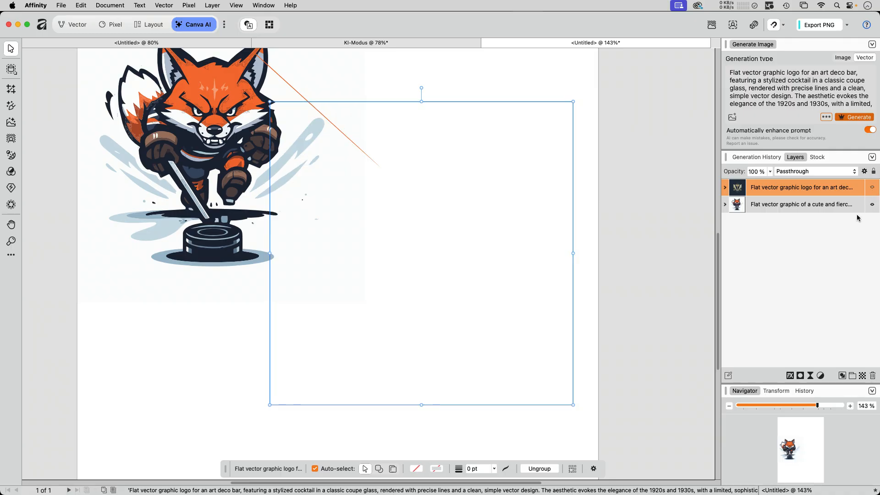
click(622, 198)
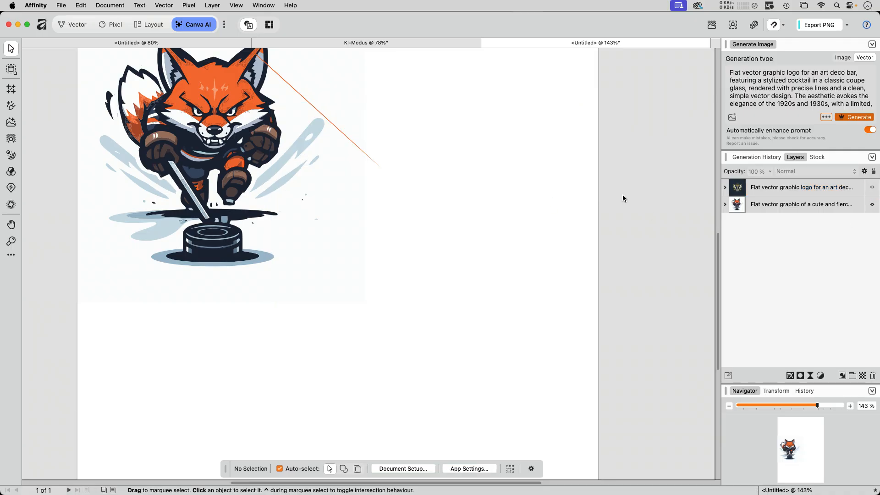
click(201, 161)
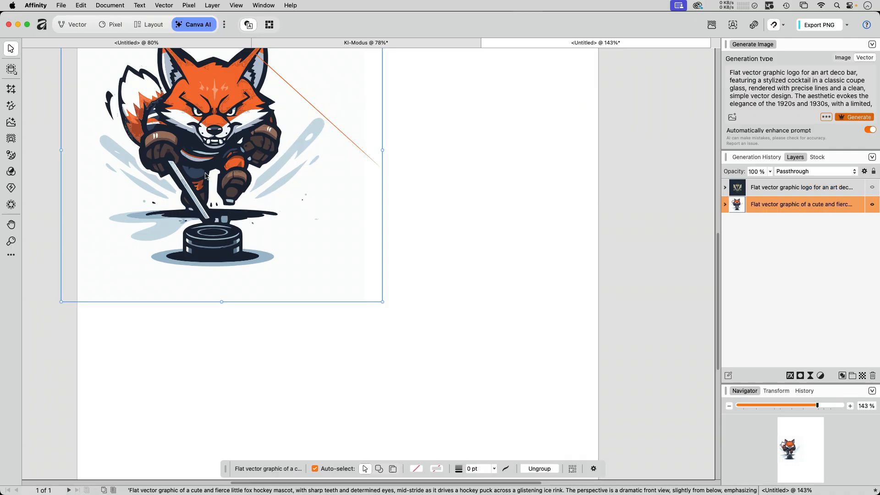
alt+drag(206, 166, 474, 219)
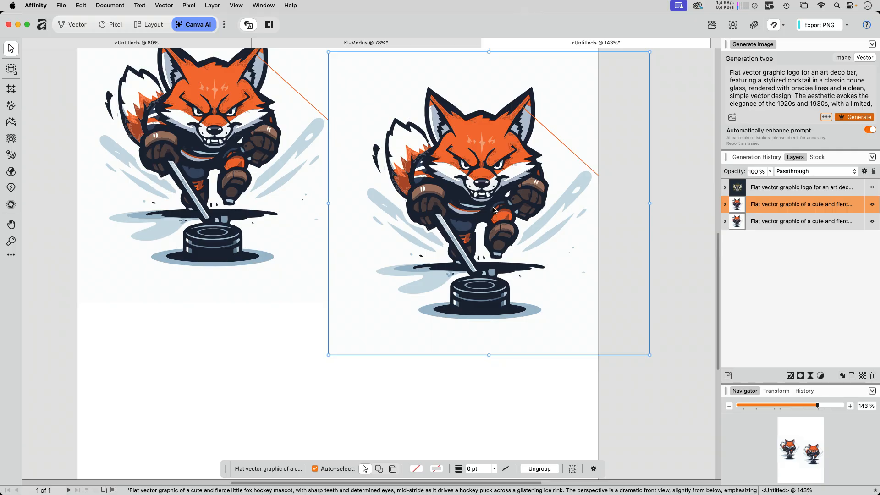
Generatively edit the fox copy with the prompt 'change the fox character into a polar bear'.
click(11, 122)
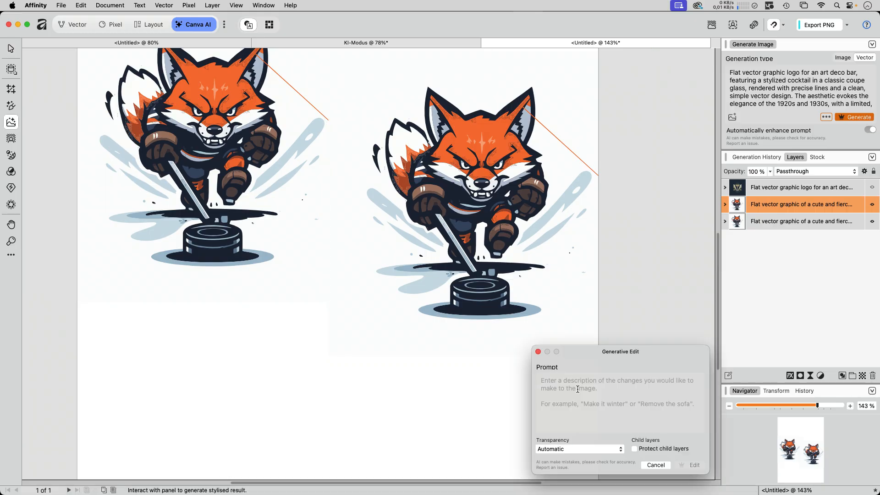
text(change the fox character into a polar bear)
click(691, 465)
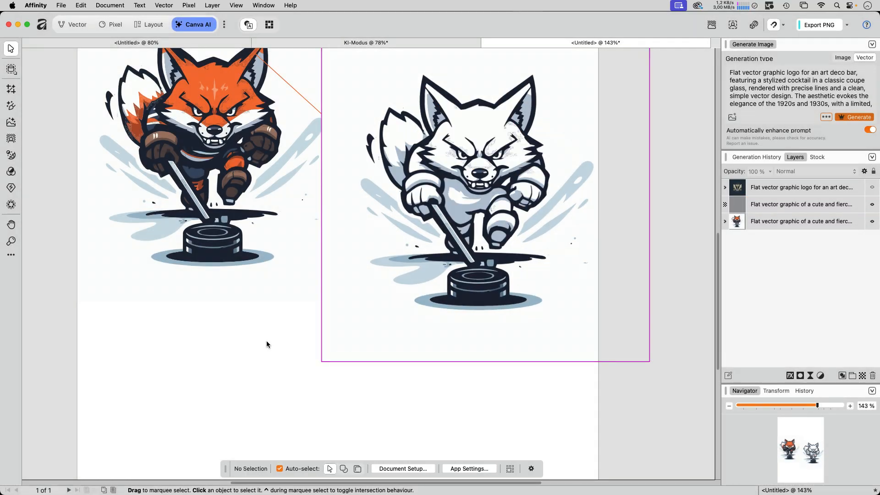
drag(263, 314, 255, 360)
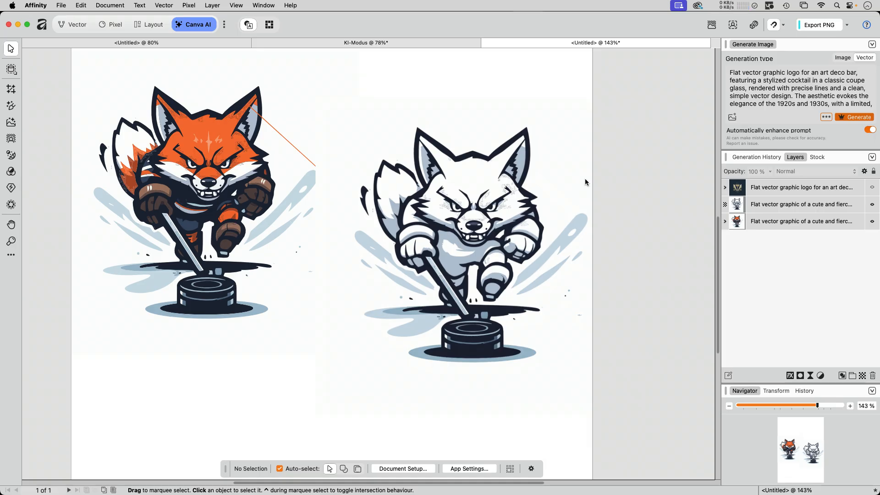
click(488, 221)
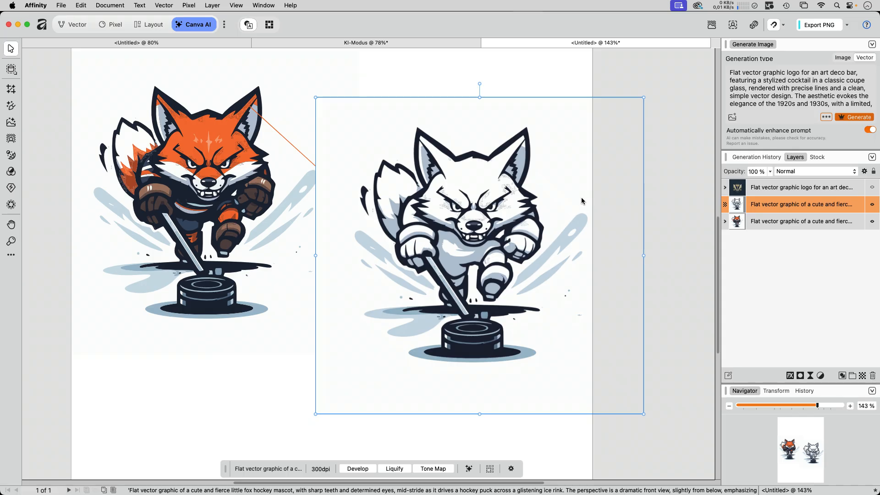
key(super+y)
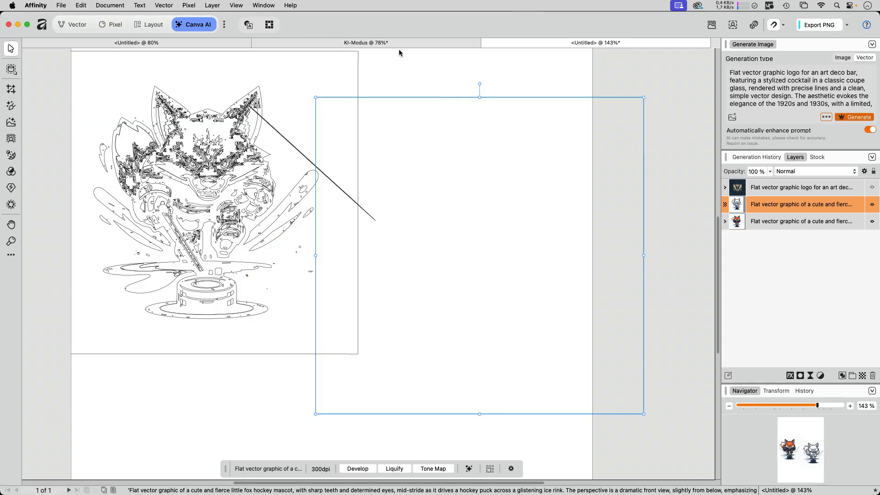
key(super+y)
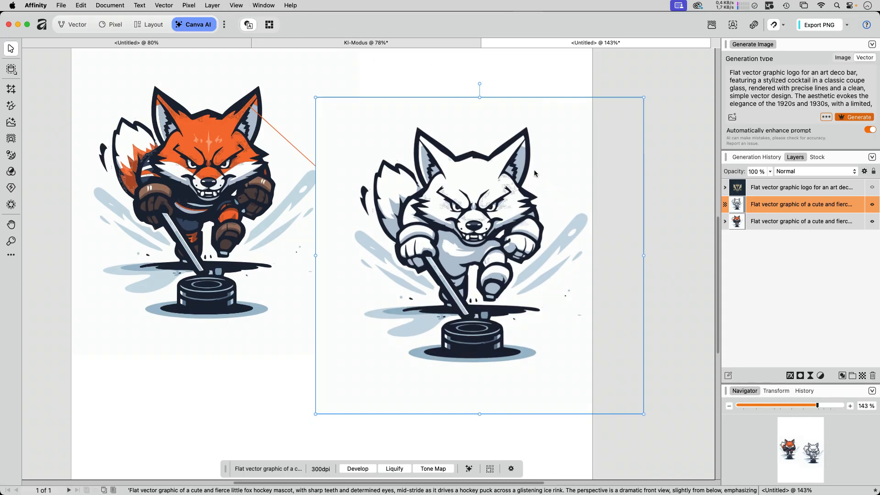
click(541, 85)
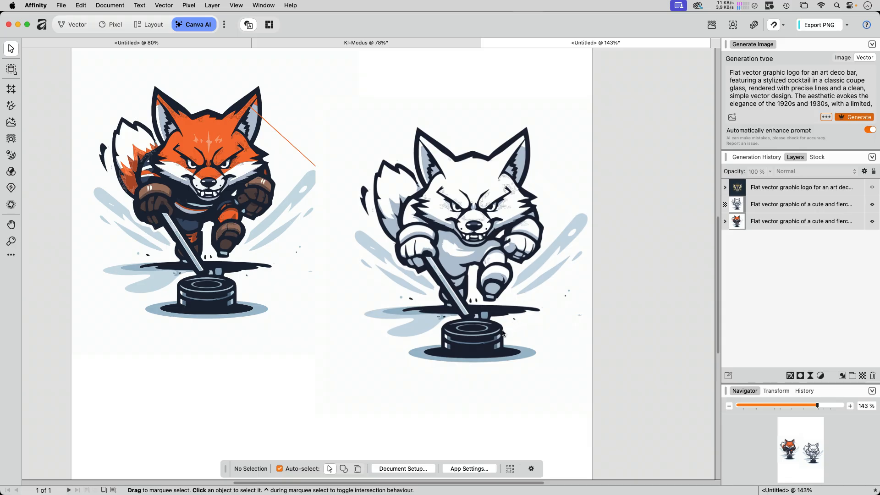